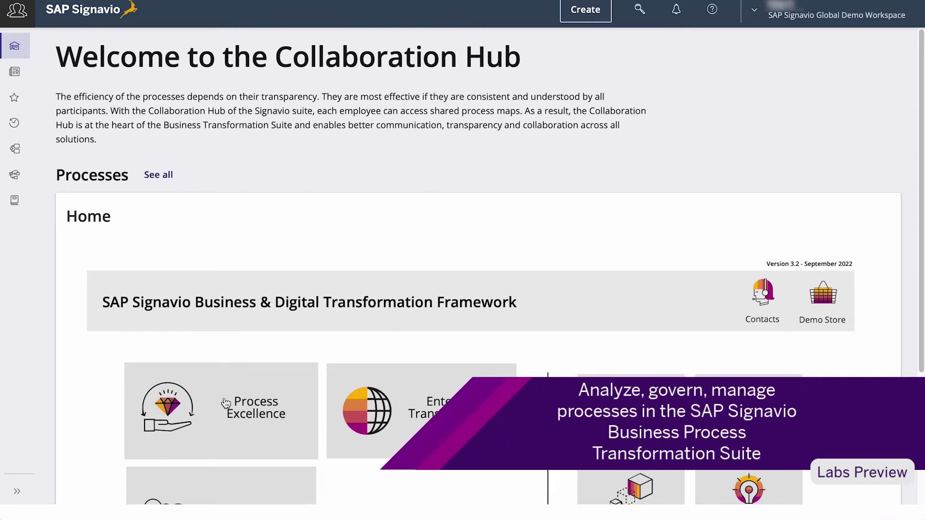
# - Go from Process Excellence through Lead-to-Cash's Discover phase to the '* E2E processes' overview in Process Insights
pyautogui.click(224, 406)
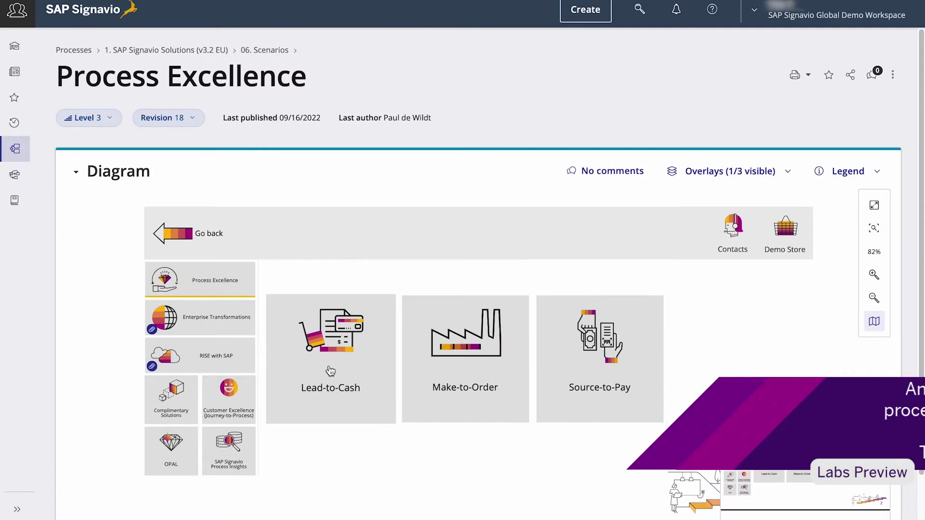
pyautogui.click(340, 369)
pyautogui.click(629, 322)
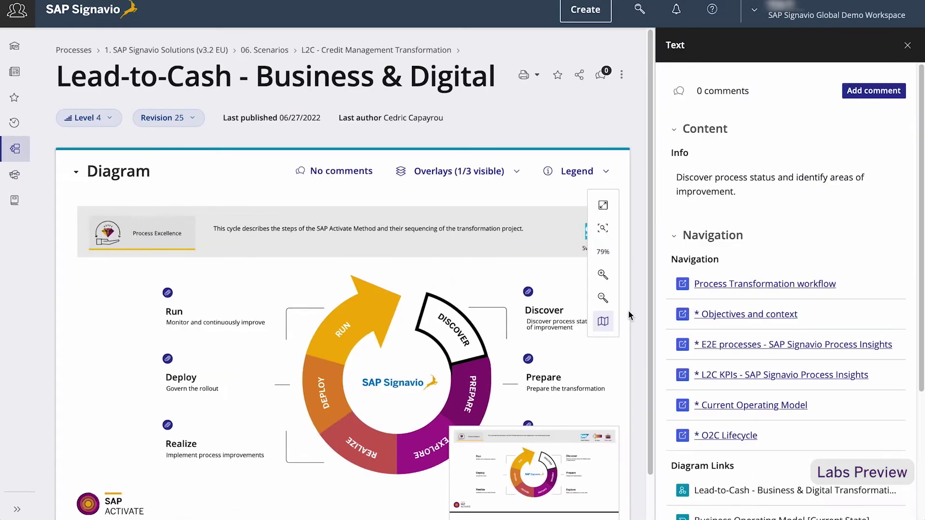
pyautogui.click(739, 345)
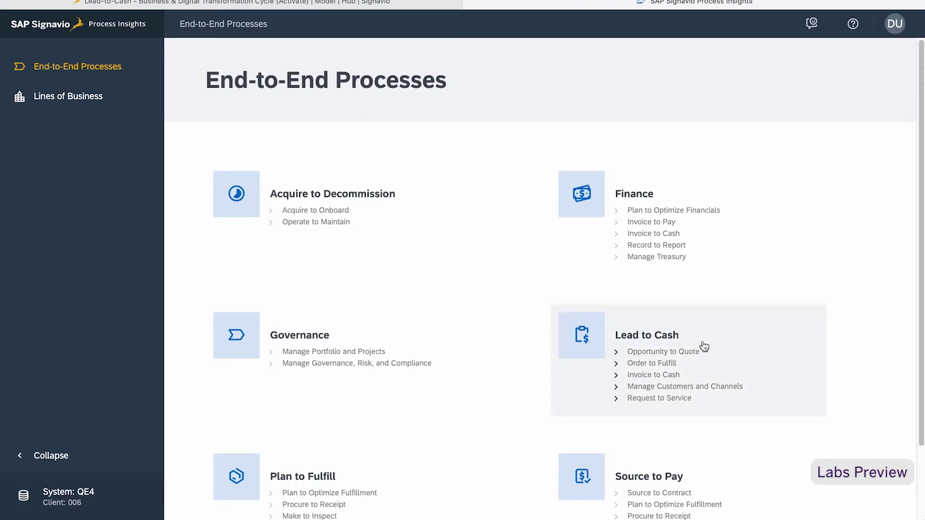
# - Open the Lead to Cash process and scroll down to review its blockers
pyautogui.click(637, 337)
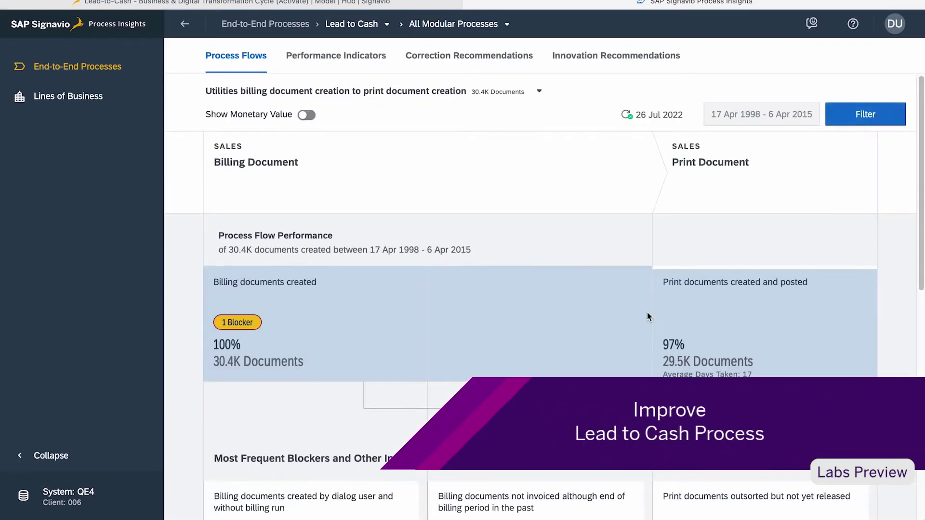
pyautogui.moveTo(582, 336)
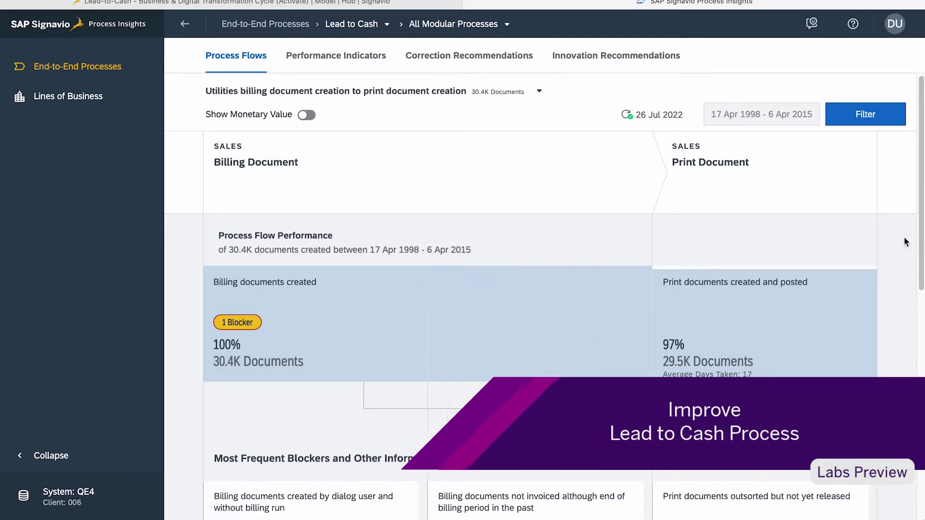
pyautogui.scroll(-8, 916, 241)
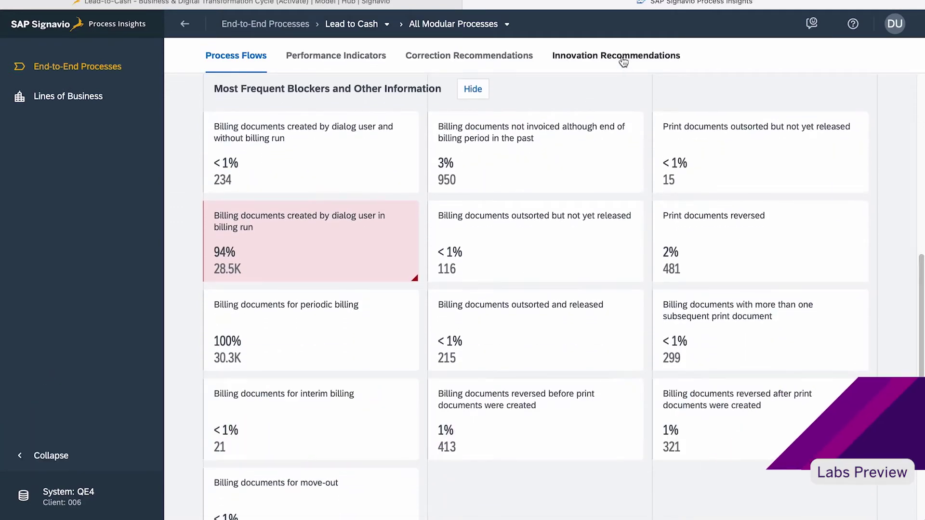
# - Open the SAP Build Process Automation recommendation 'Manage Credit Block on Sales Order' from Innovation Recommendations
pyautogui.click(622, 56)
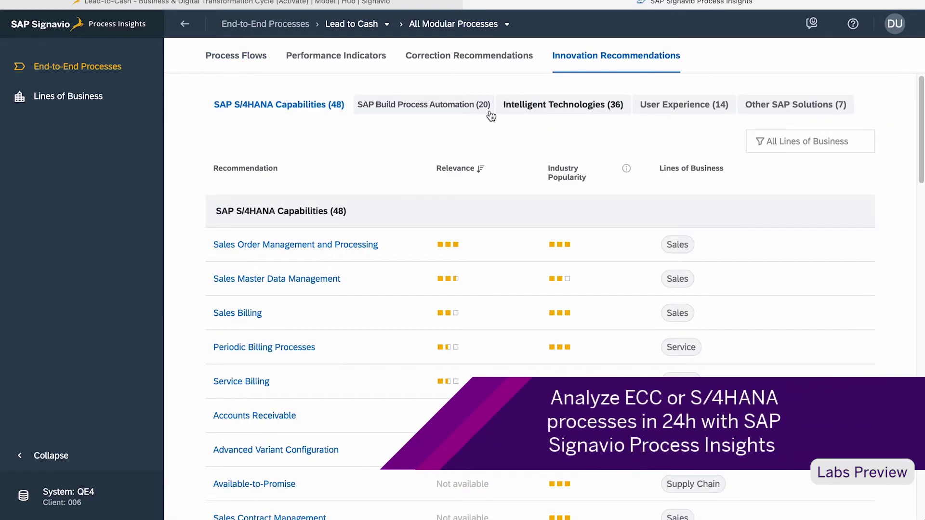
pyautogui.click(458, 114)
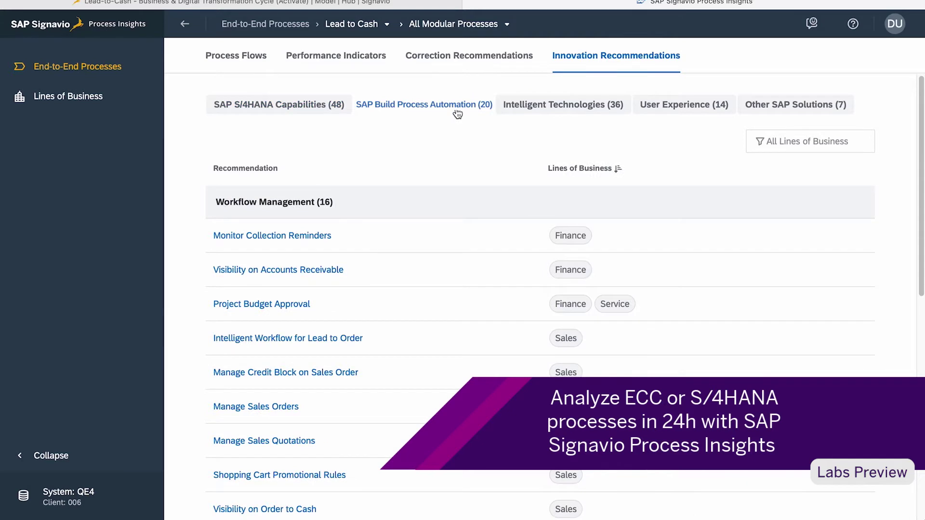
pyautogui.click(352, 379)
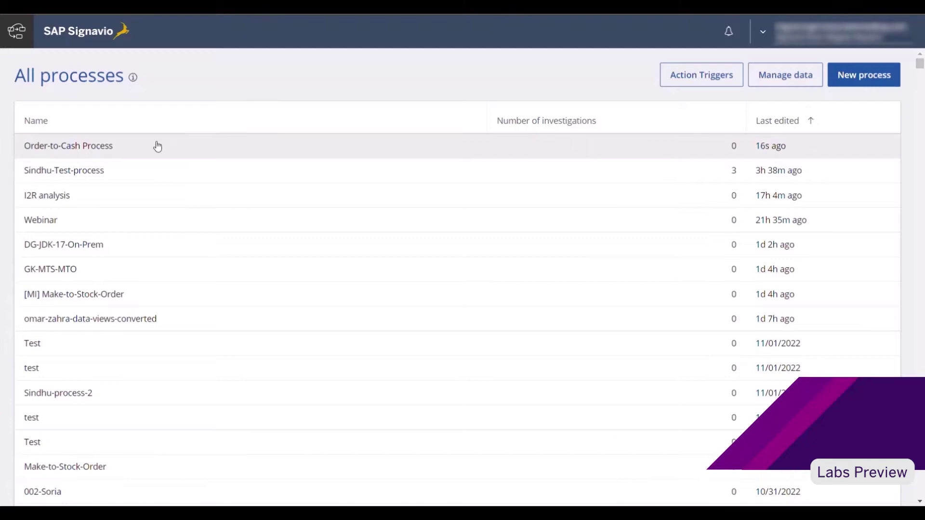
# - Open the Order-to-Cash Investigation and pan its Process Discovery graph to show later steps
pyautogui.click(158, 146)
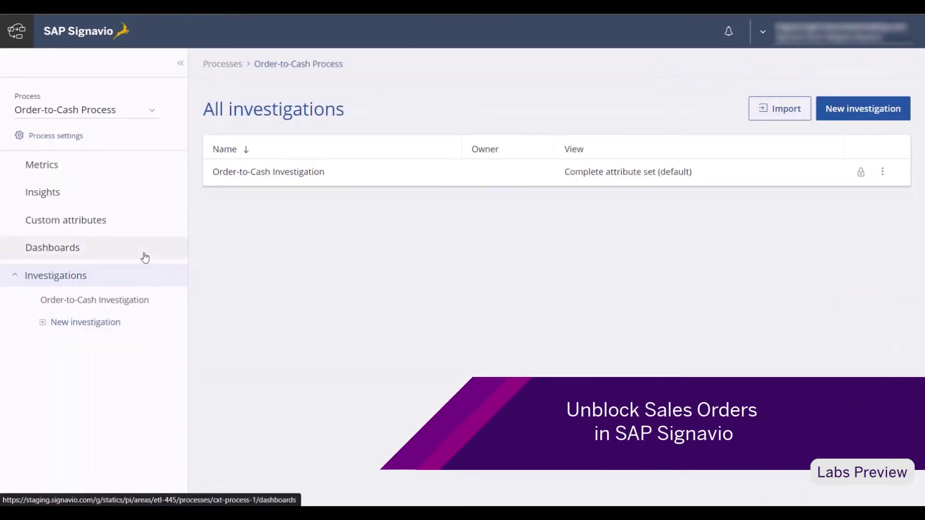
pyautogui.click(186, 295)
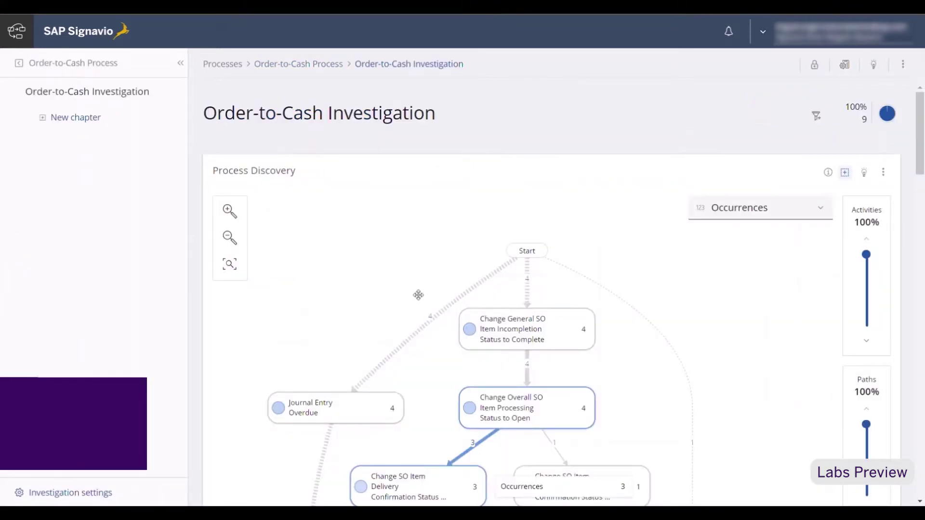
pyautogui.moveTo(405, 300); pyautogui.dragTo(401, 205)
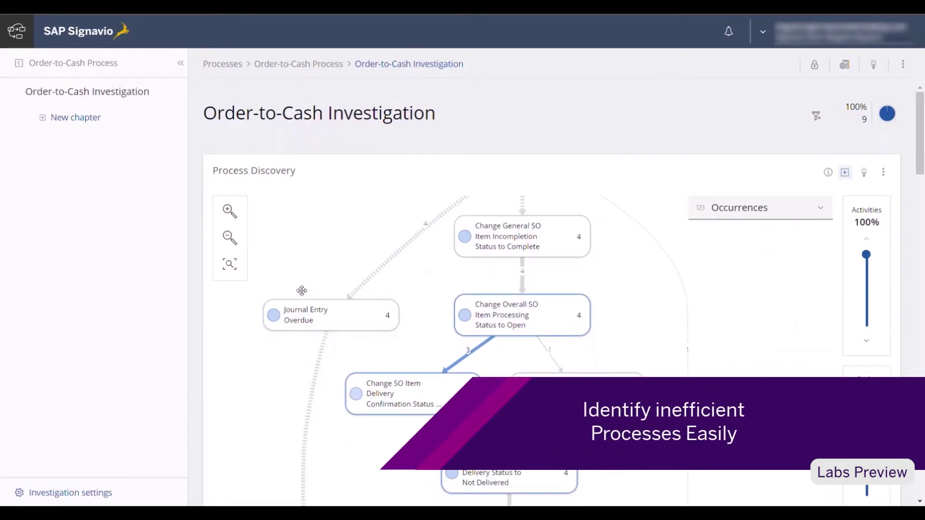
# - Scroll down and back up through the investigation's process variants
pyautogui.scroll(-4, 301, 291)
pyautogui.scroll(-4, 301, 291)
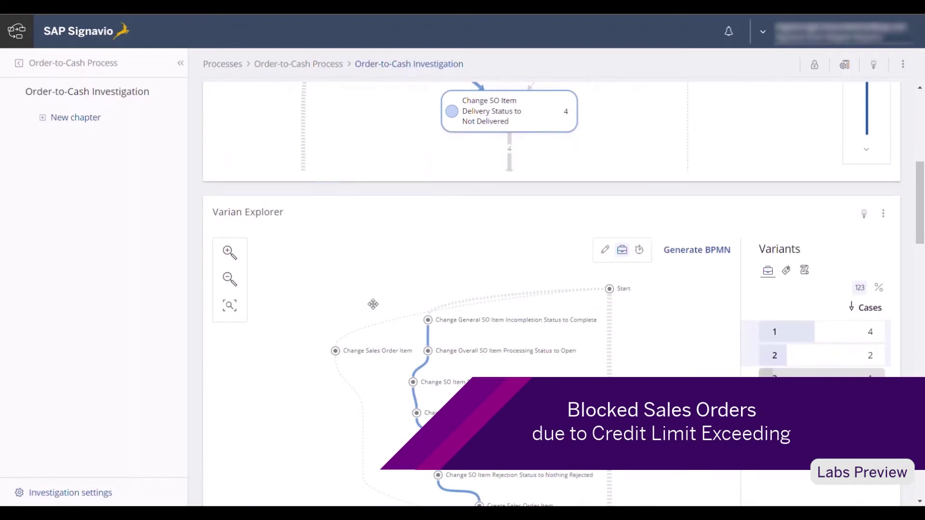
pyautogui.scroll(-1, 374, 304)
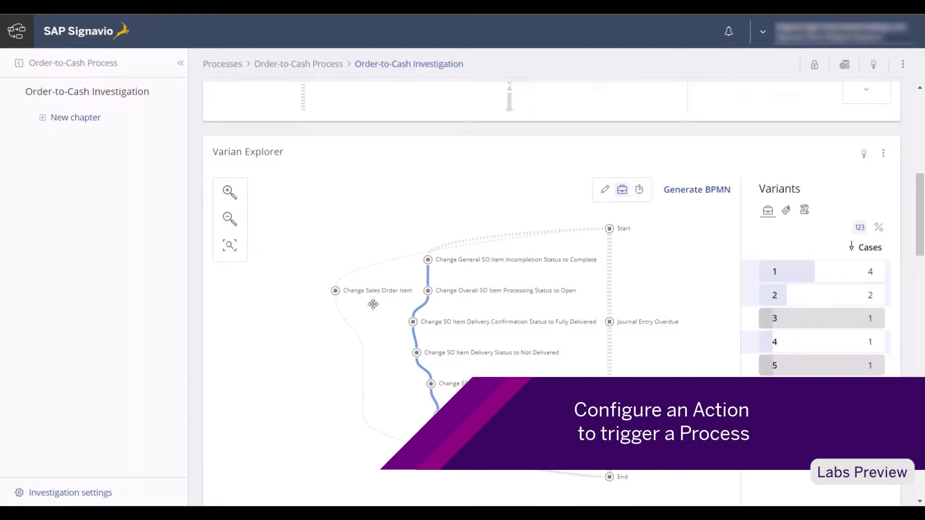
pyautogui.scroll(6, 374, 304)
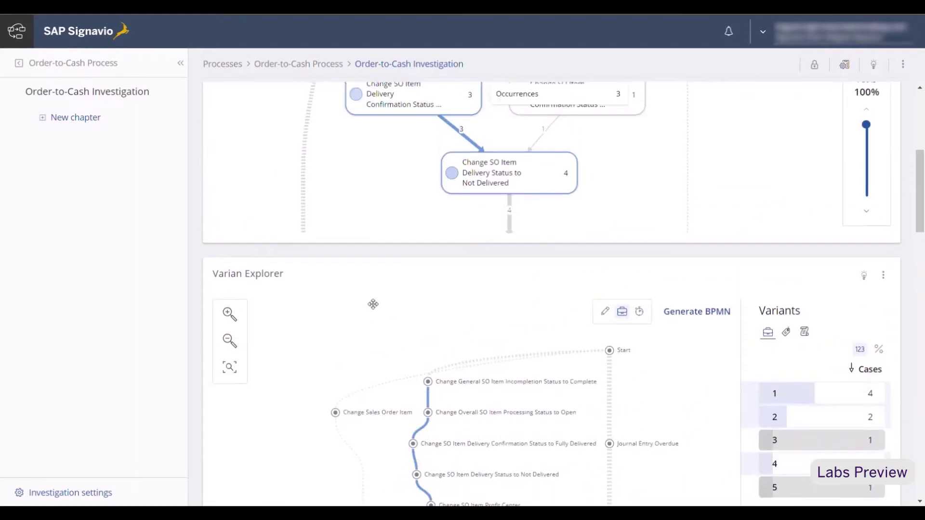
pyautogui.scroll(1, 373, 304)
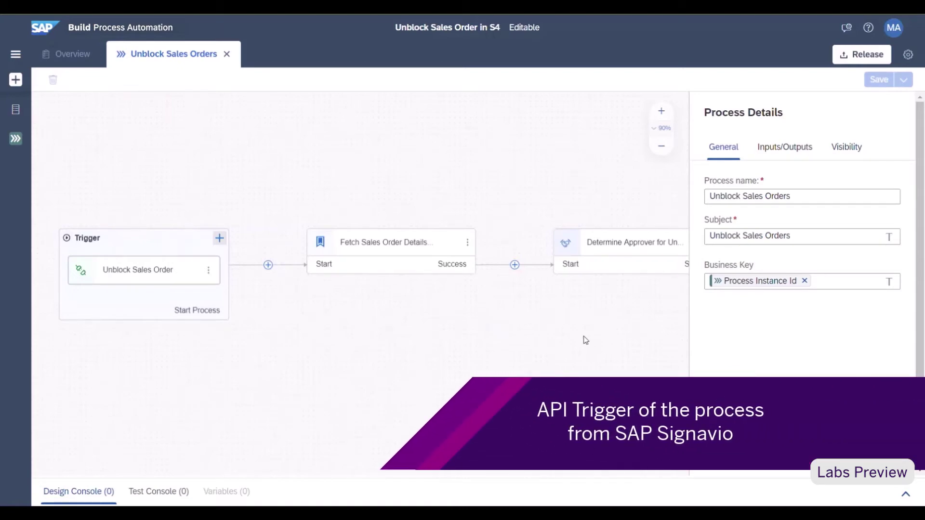
# - Pan the Unblock Sales Orders canvas past Approve Unblocking and the unblock and rejection steps to the End node
pyautogui.moveTo(585, 340); pyautogui.dragTo(351, 324)
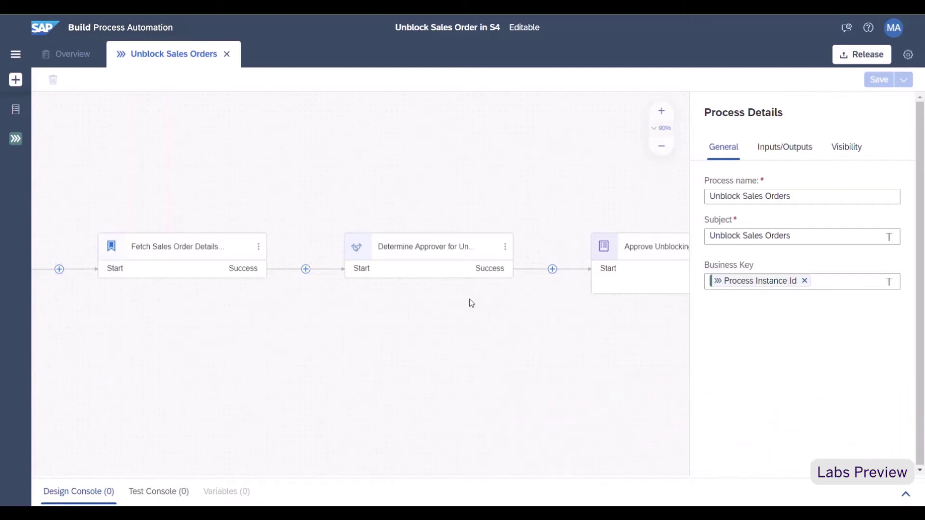
pyautogui.moveTo(569, 298); pyautogui.dragTo(347, 296)
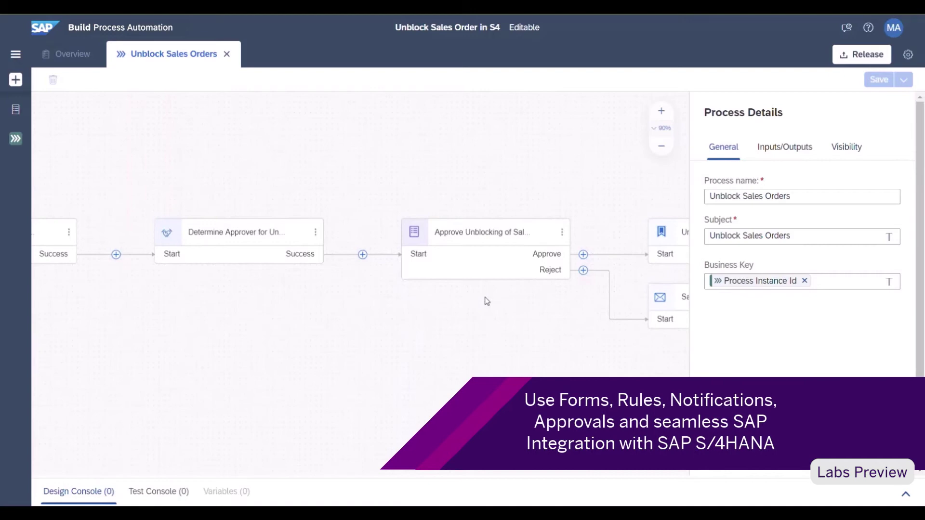
pyautogui.moveTo(540, 317); pyautogui.dragTo(179, 291)
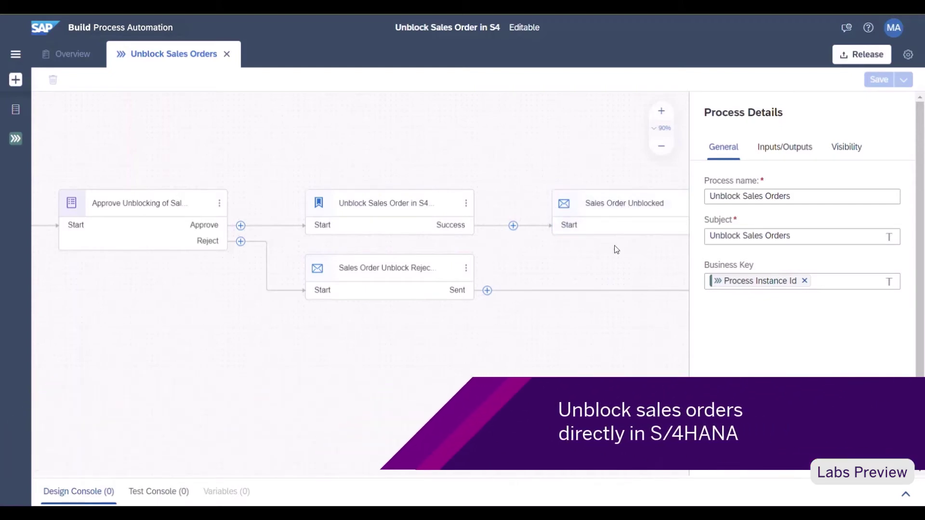
pyautogui.moveTo(624, 264); pyautogui.dragTo(424, 236)
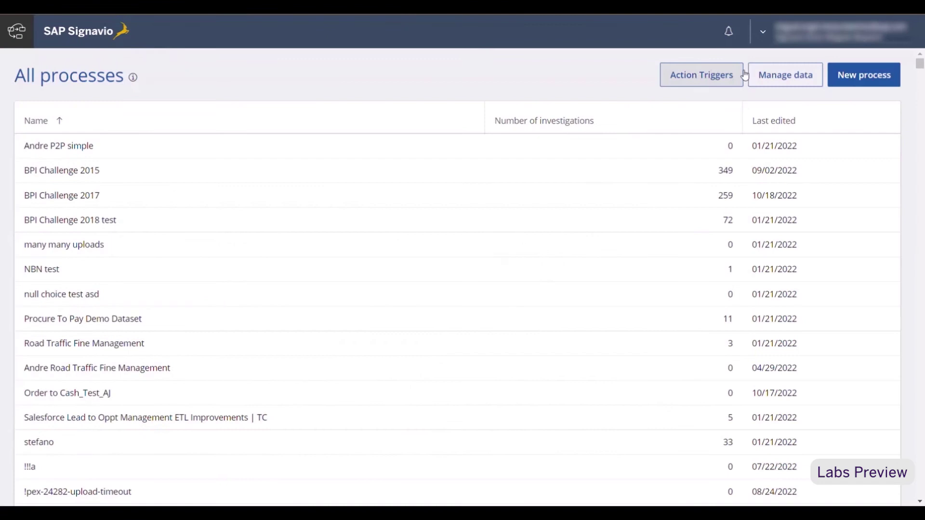
# - Start a new action trigger named 'Unblock Sales Order Action Trigger'
pyautogui.click(717, 80)
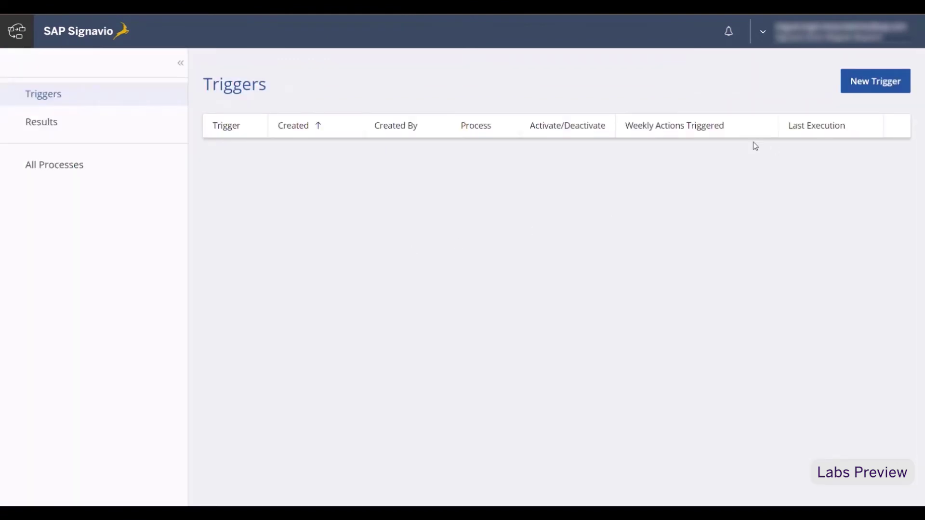
pyautogui.click(861, 97)
pyautogui.click(248, 176)
pyautogui.write('Unblock Sales Order Action Trigger')
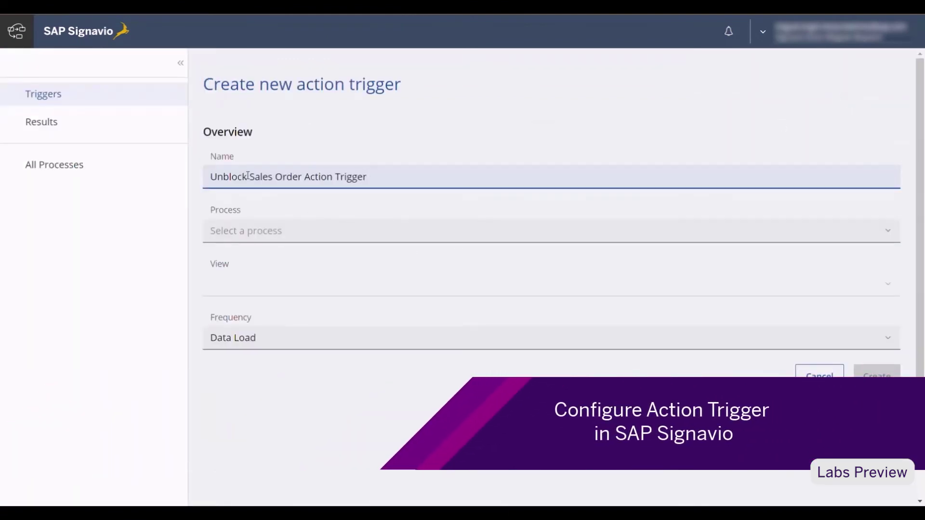
# - Set the trigger's process to Order-to-Cash Process and its frequency to Daily
pyautogui.click(503, 230)
pyautogui.write('Order-to-')
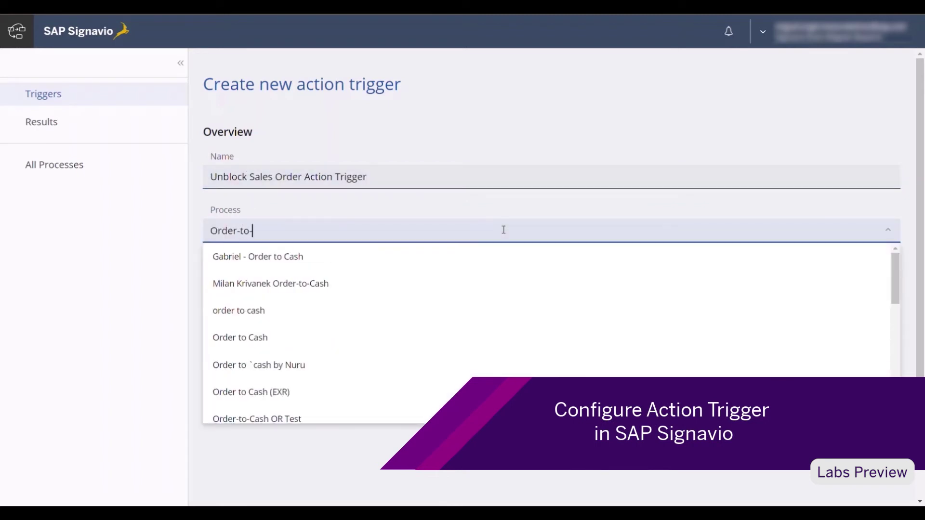
pyautogui.write('Cash Proc')
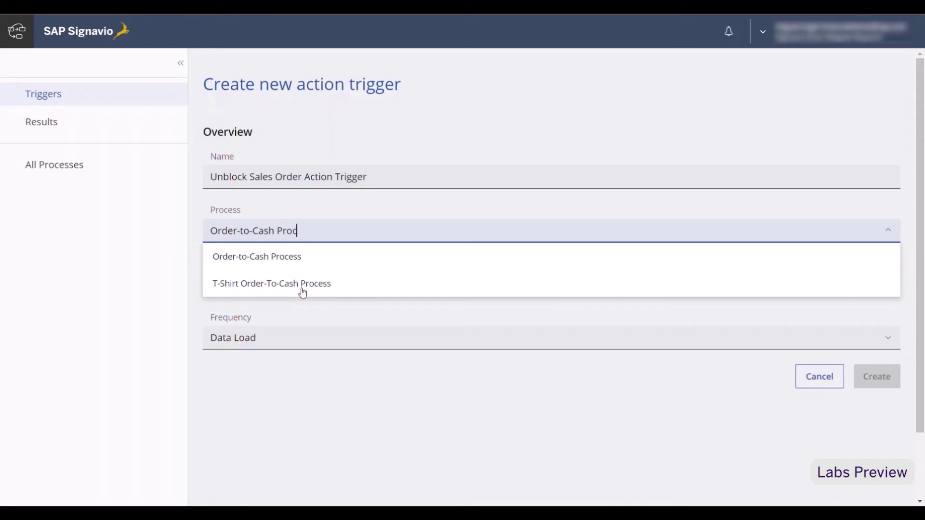
pyautogui.click(301, 262)
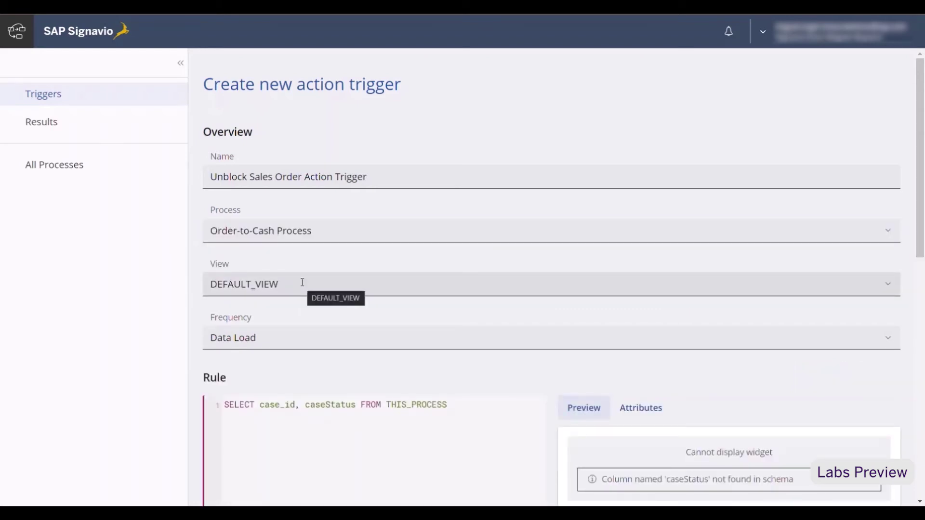
pyautogui.click(264, 338)
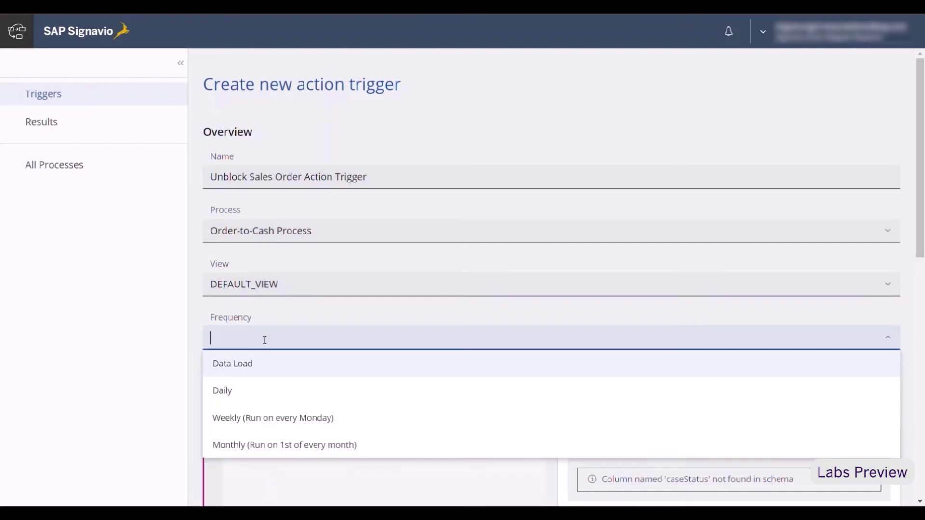
pyautogui.click(246, 392)
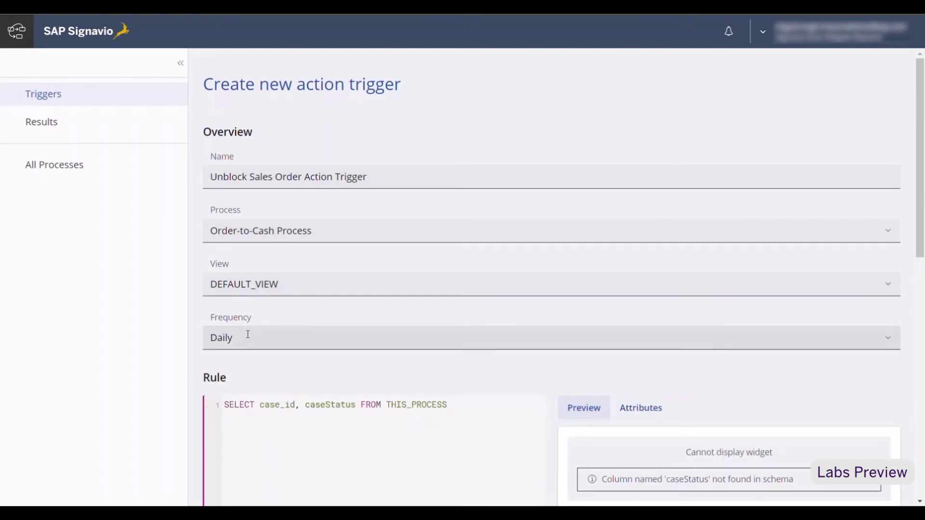
# - Replace the trigger's rule with the new three-line SQL query for undelivered sales orders
pyautogui.click(416, 423)
pyautogui.hotkey('ctrl', 'a')
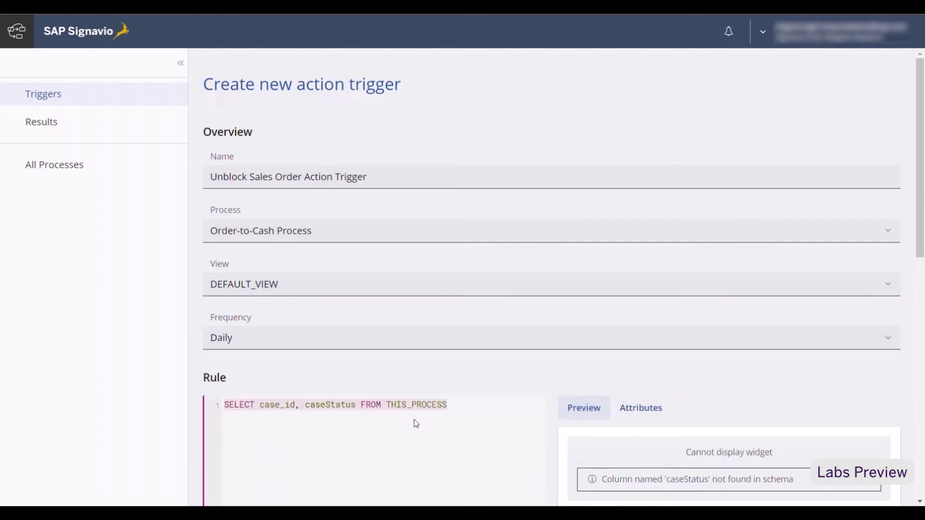
pyautogui.write('SELECT case_id as "Sales Order", (select LAST(END_TIME)) AS TIME FROM THIS_PROCESS WHERE event_name MATCHES (ANY -> \'Change SO Item Delivery Status to Not Delivered\')')
pyautogui.scroll(-4, 415, 421)
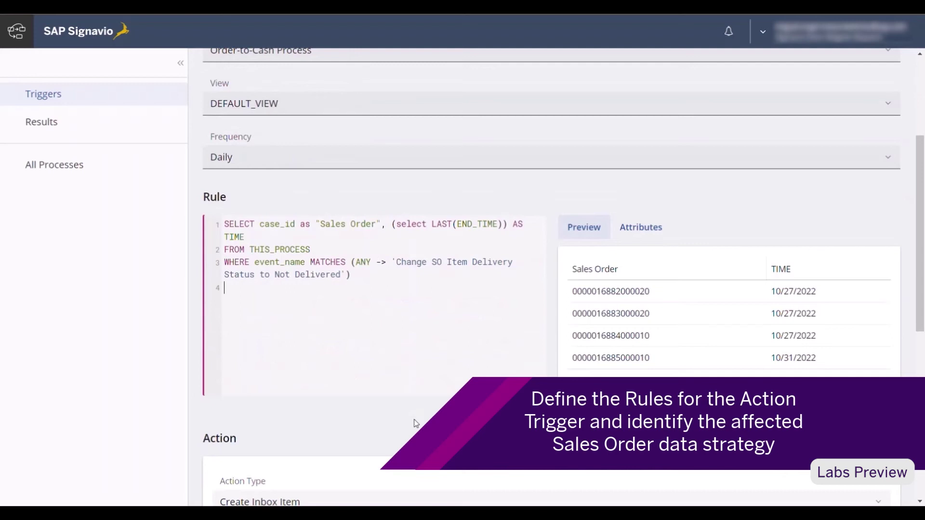
pyautogui.scroll(-7, 413, 420)
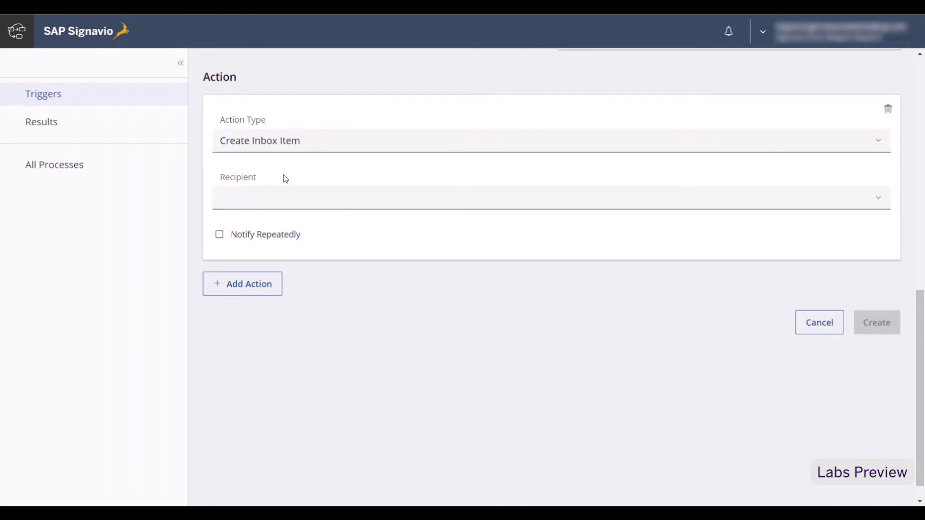
# - Set the action type to SAP PA Unblock Orders and the order ID column to Sales Order
pyautogui.click(263, 142)
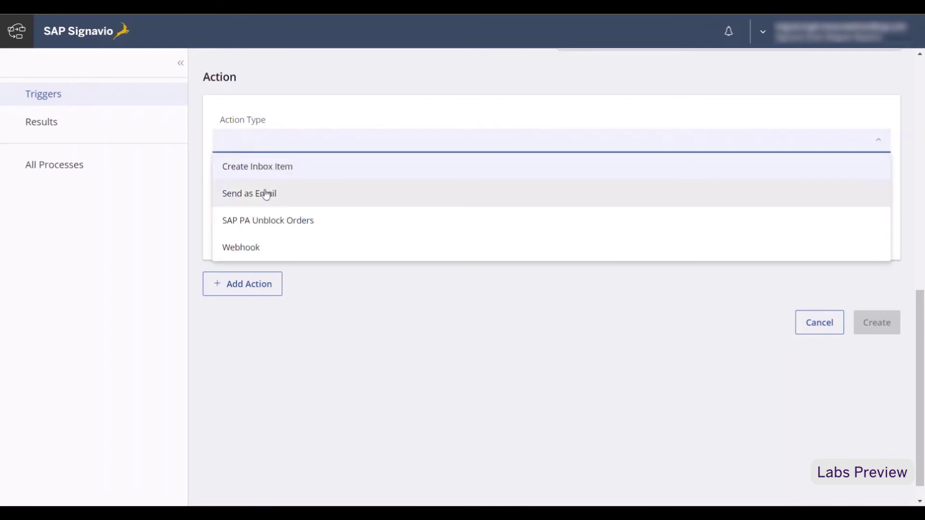
pyautogui.click(275, 221)
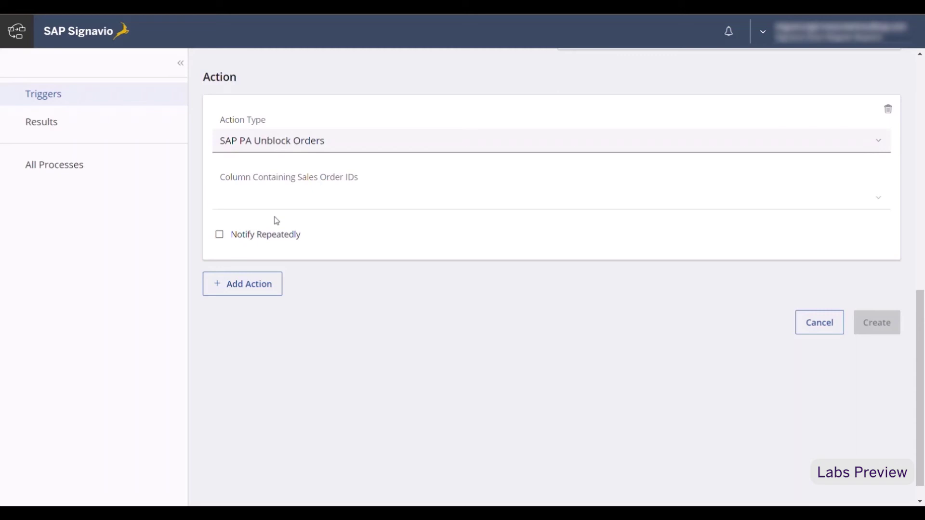
pyautogui.click(280, 192)
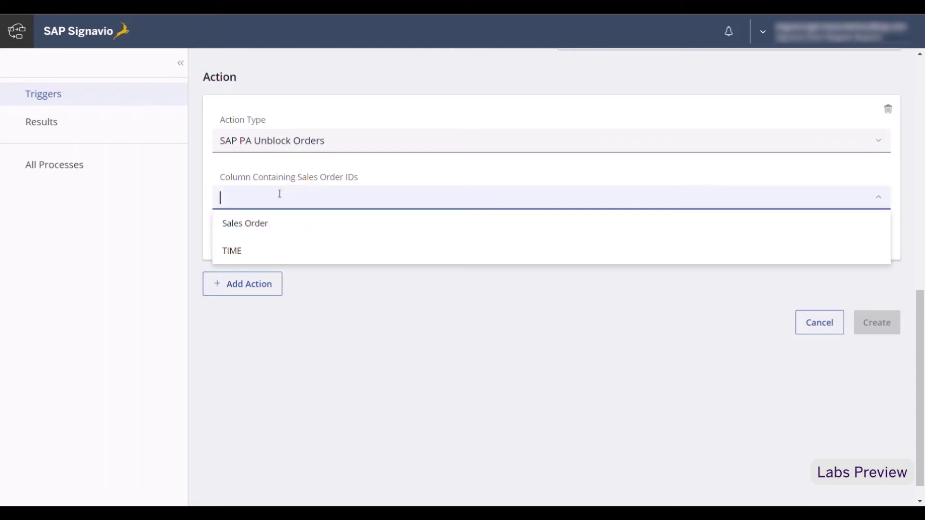
pyautogui.click(266, 223)
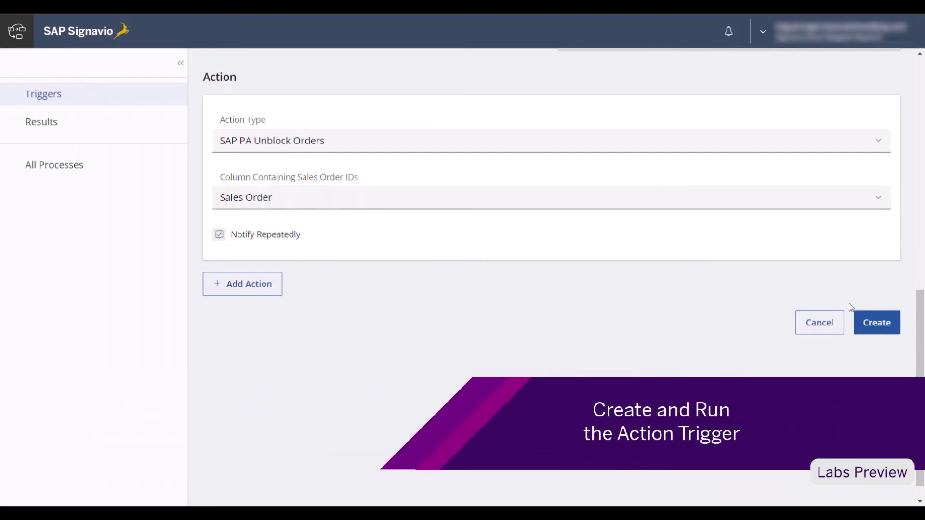
# - Create the Unblock Sales Order Action Trigger and bring up its Trigger Immediately option
pyautogui.click(885, 327)
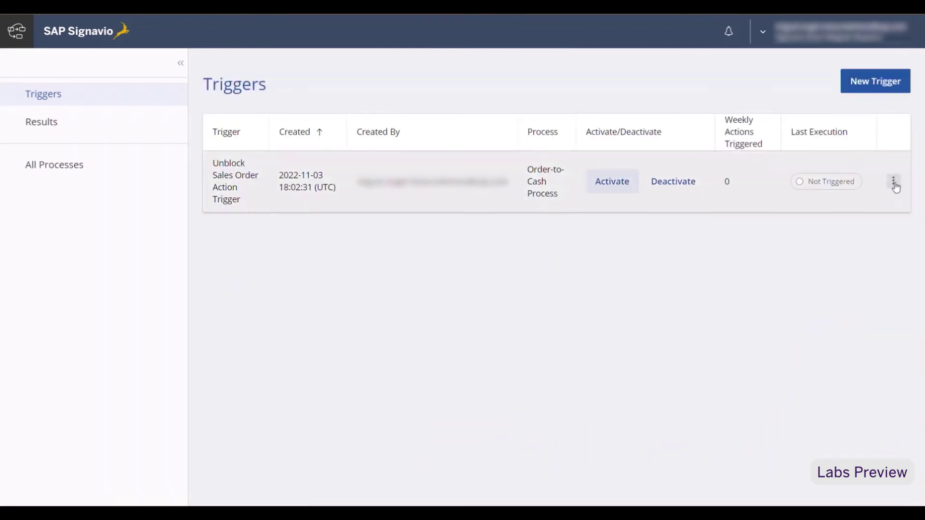
pyautogui.click(894, 182)
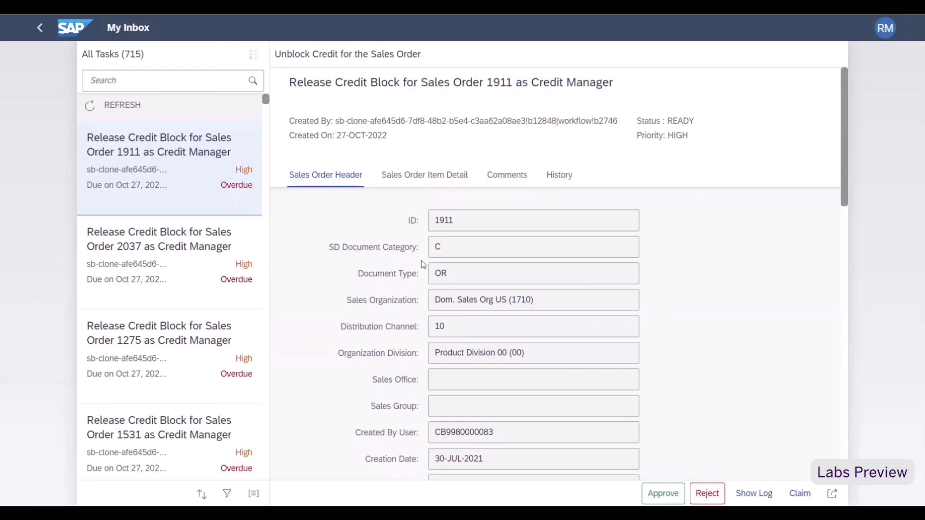
# - Scroll through the Sales Order Header fields of the Release Credit Block task for Sales Order 1911
pyautogui.scroll(-3, 422, 264)
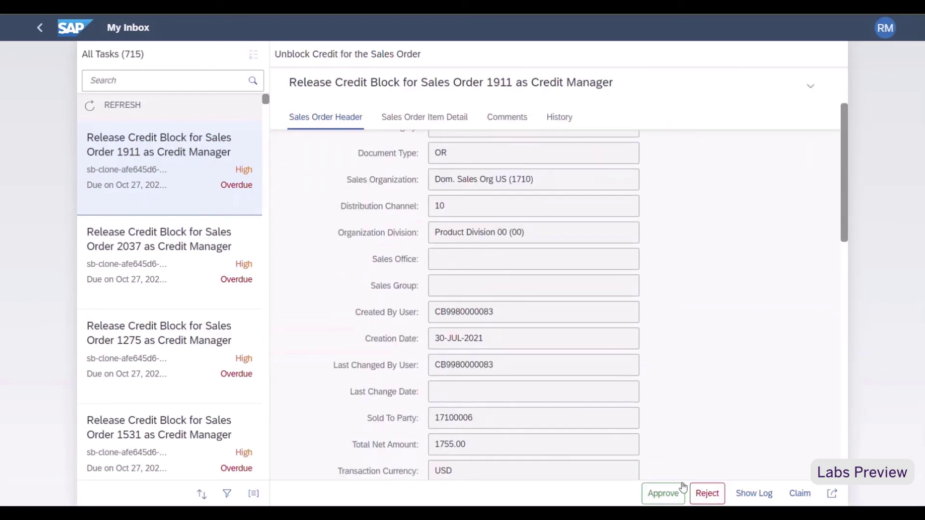